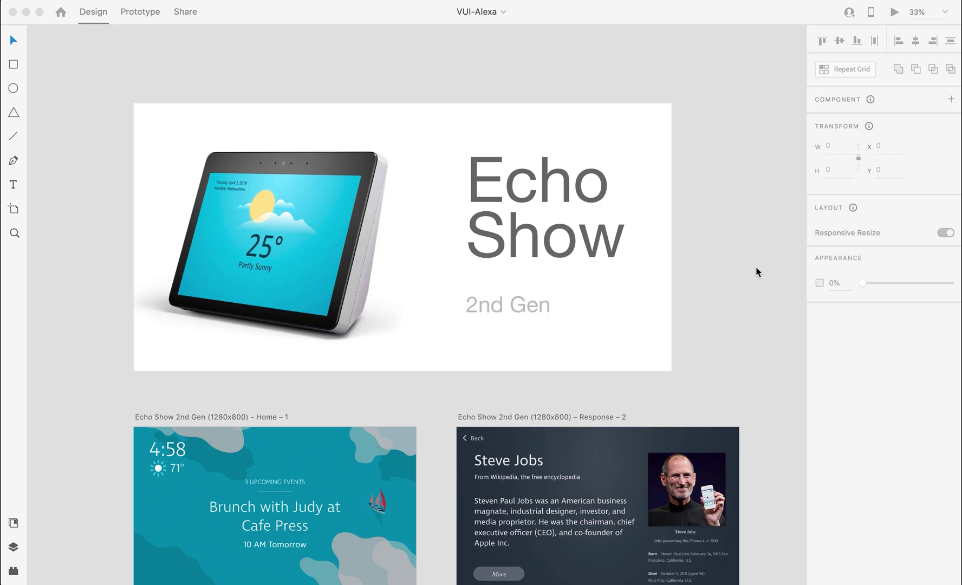
Step: Scroll the canvas down to show the Question/Answer card below the Home and Response artboards
scroll(756, 268, down, 3)
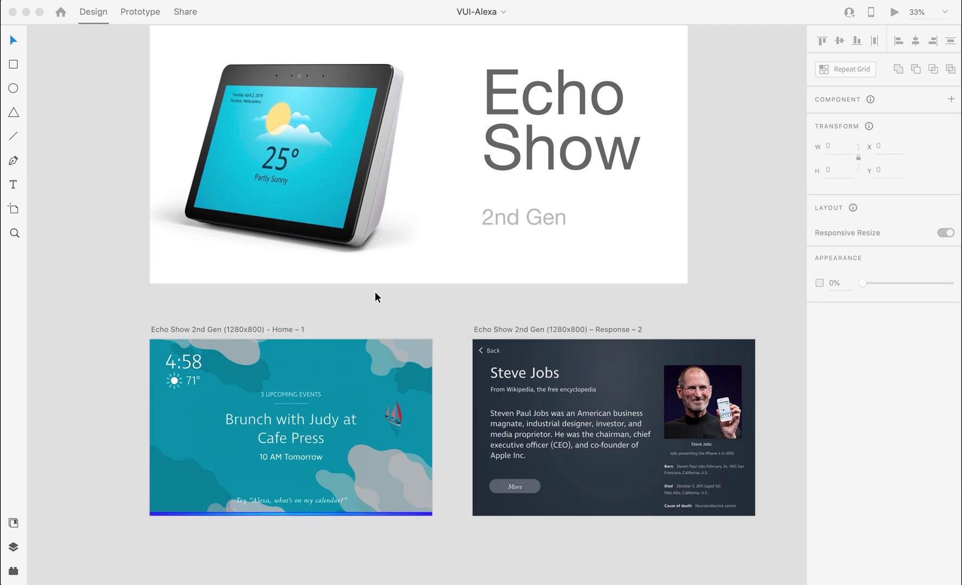
scroll(433, 348, down, 1)
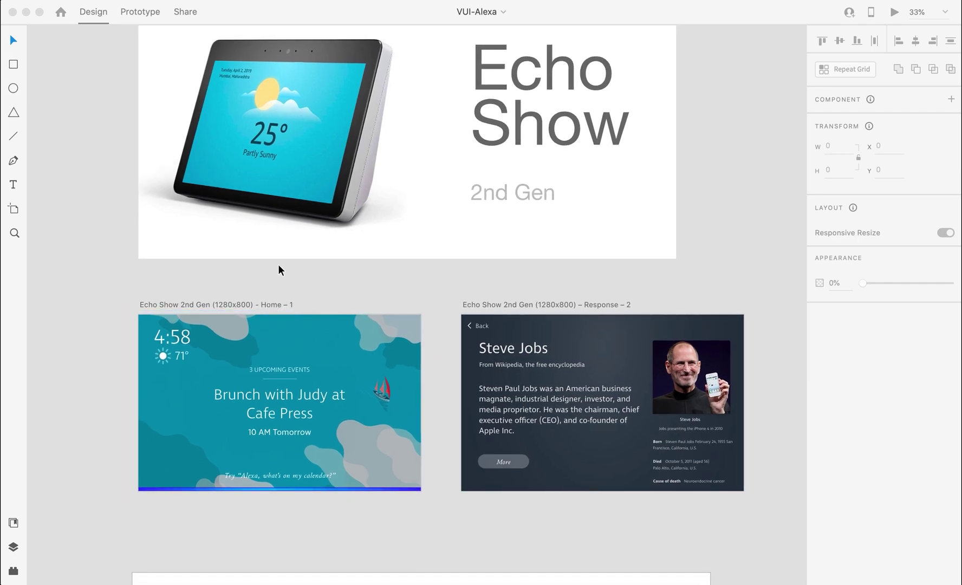
scroll(277, 480, down, 3)
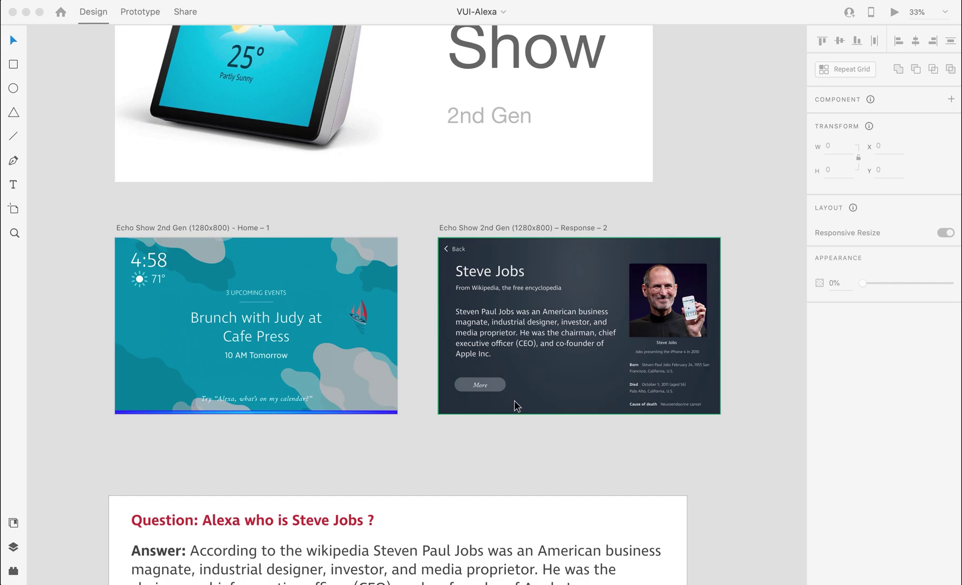
scroll(470, 457, down, 2)
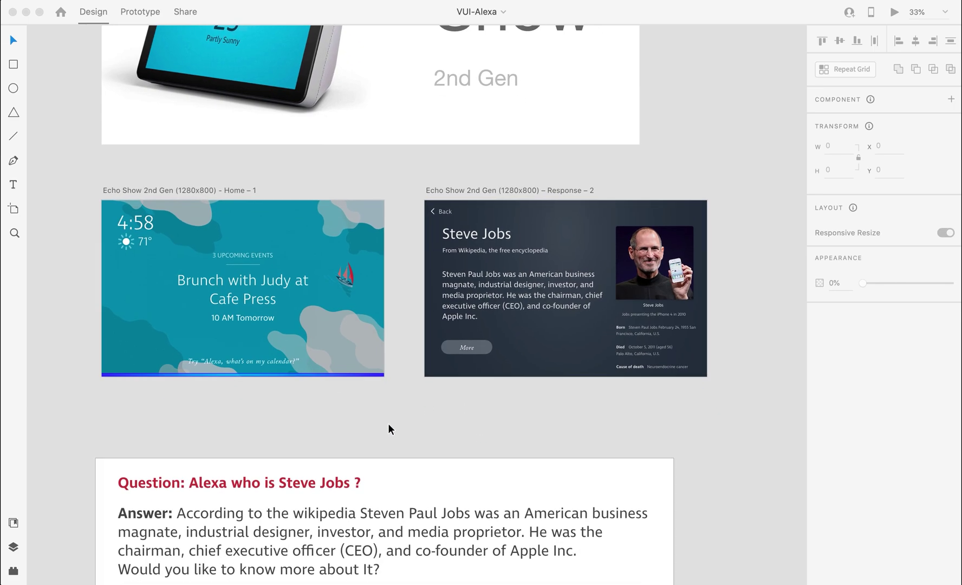
scroll(383, 447, left, 2)
scroll(383, 447, down, 1)
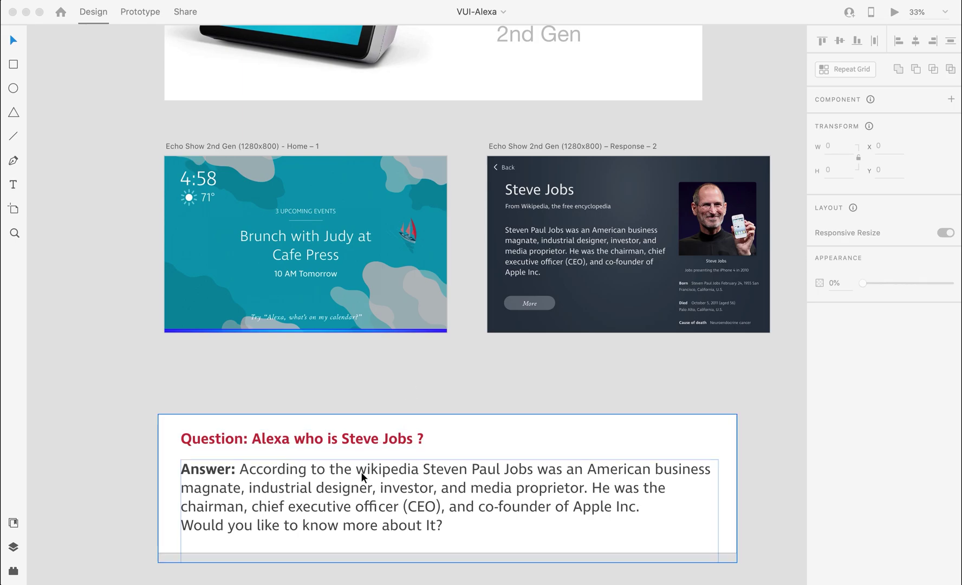
Step: In Prototype mode, wire the Home artboard to Response – 2 with a Voice trigger
click(272, 145)
click(271, 146)
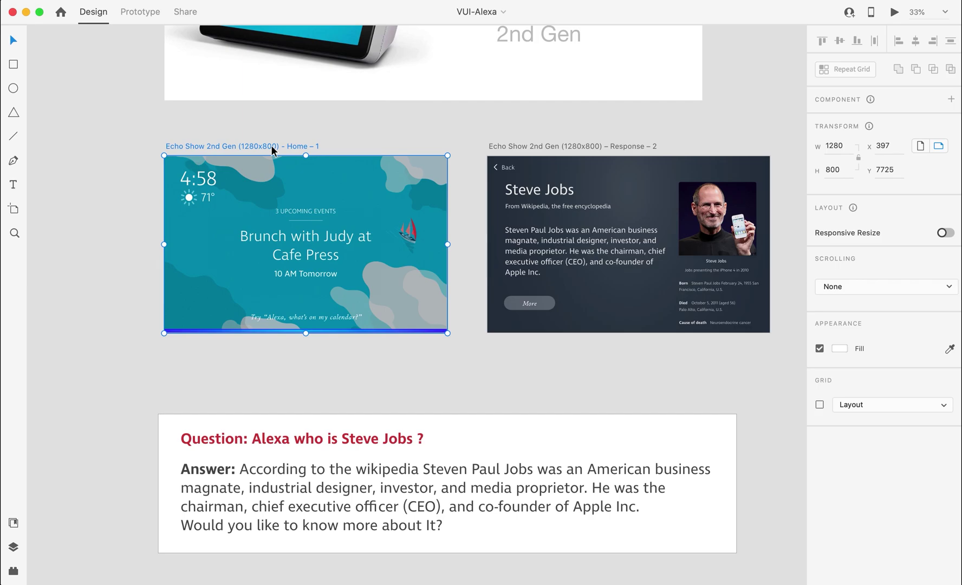
click(132, 14)
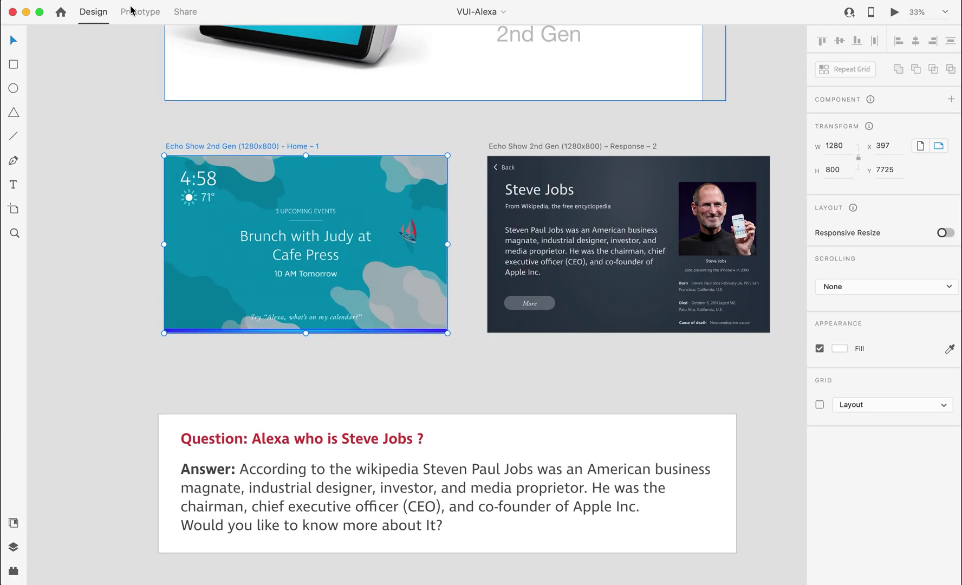
click(131, 14)
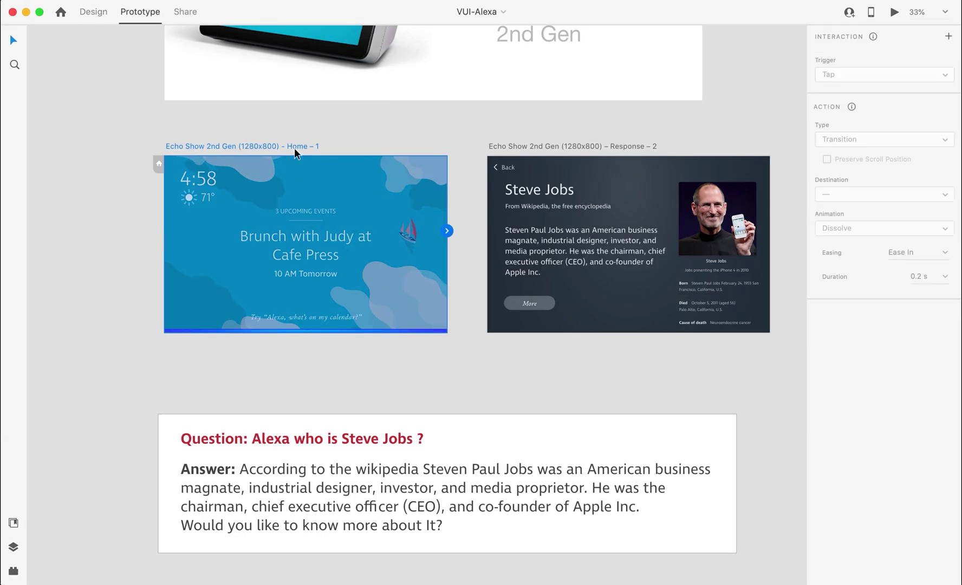
drag(446, 231, 615, 259)
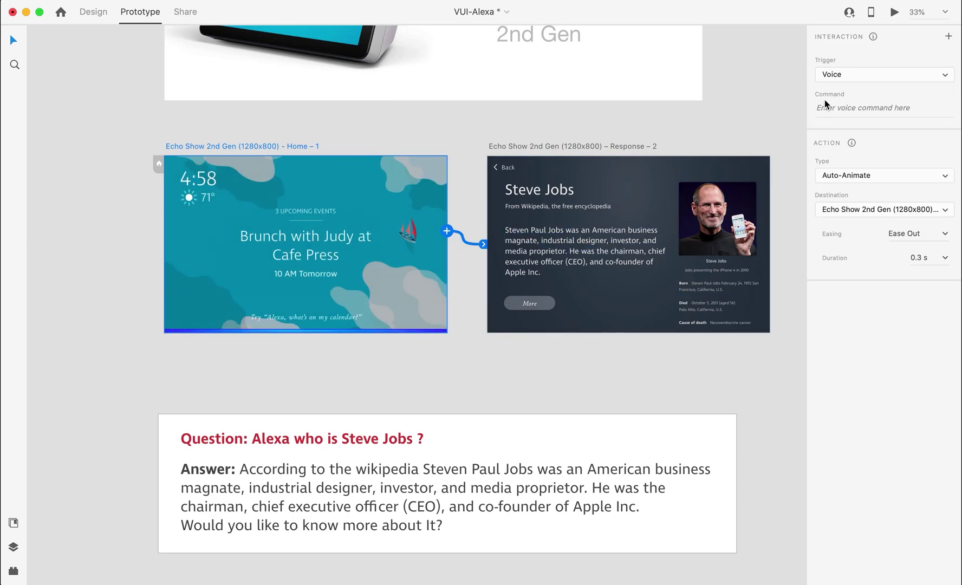
click(846, 76)
click(845, 74)
Step: Copy 'Alexa who is Steve Jobs ?' from the card and paste it as the voice command
click(833, 106)
click(320, 433)
double_click(269, 436)
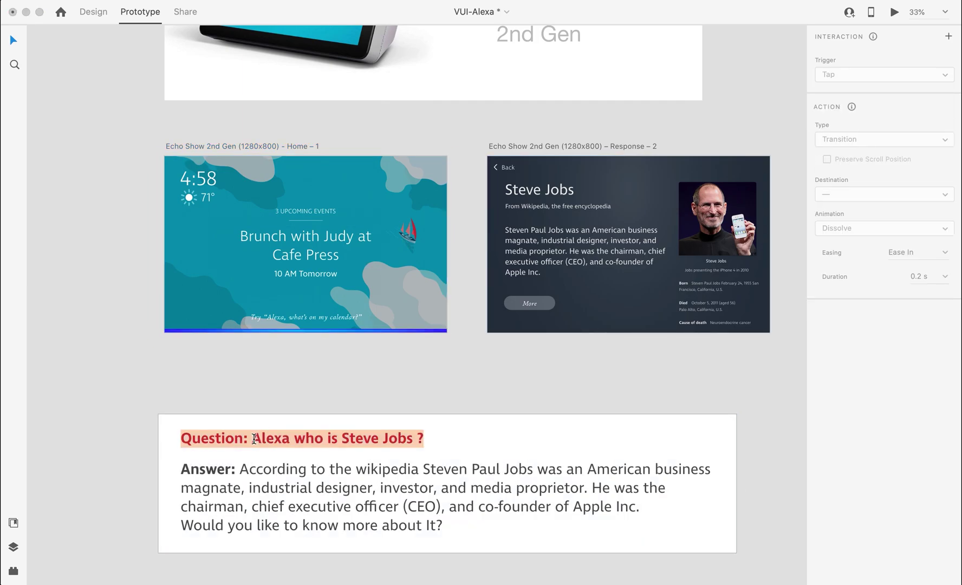
drag(251, 438, 425, 439)
key(super+c)
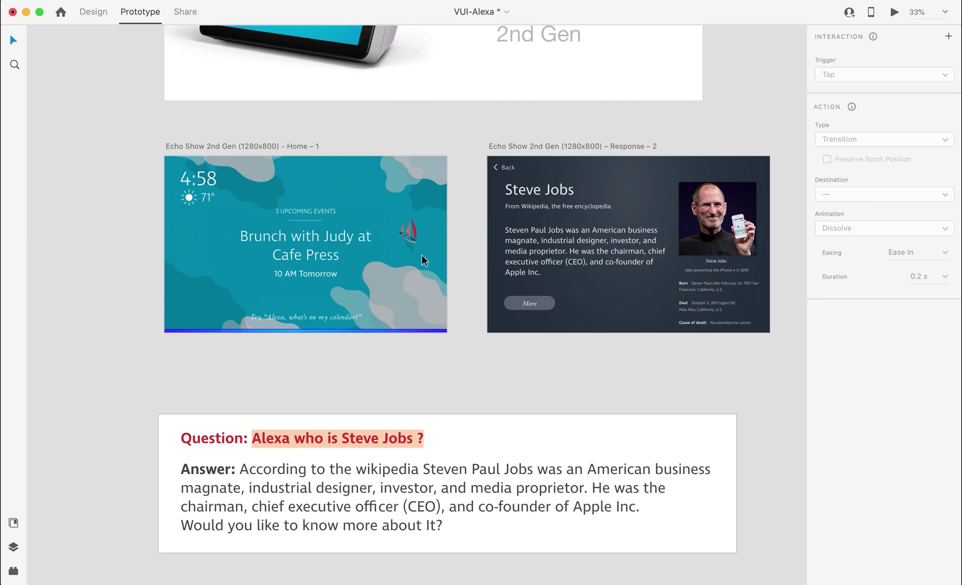
key(Escape)
click(298, 145)
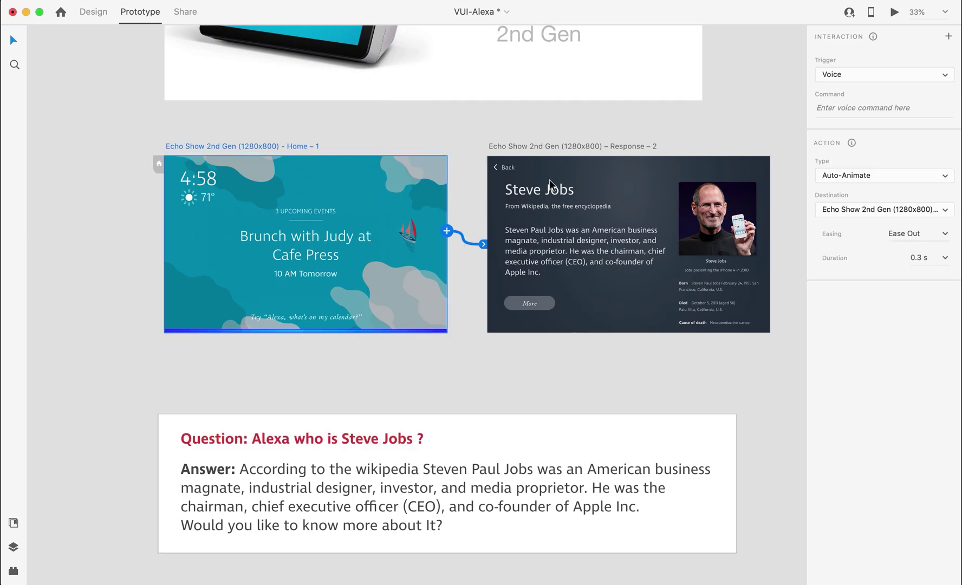
click(857, 106)
key(super+v)
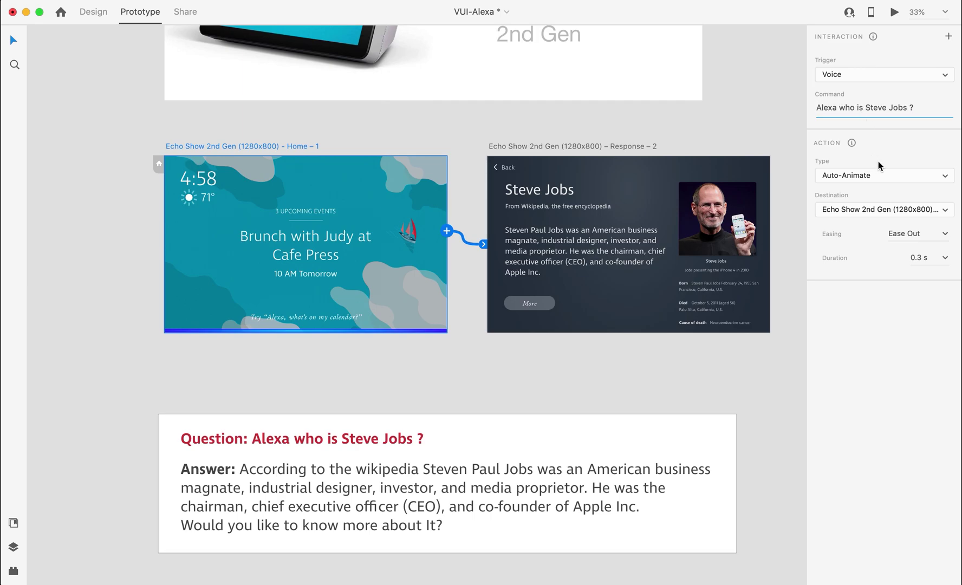
Step: Keep the Auto-Animate action to Response – 2 and set the duration to 0.6 s
click(874, 176)
click(875, 176)
click(877, 209)
click(876, 209)
click(948, 260)
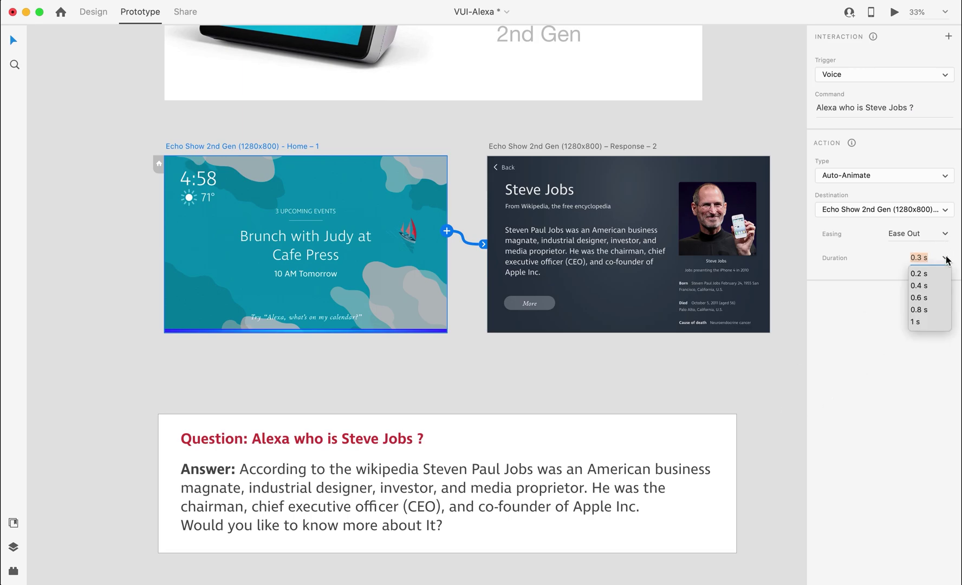
click(926, 301)
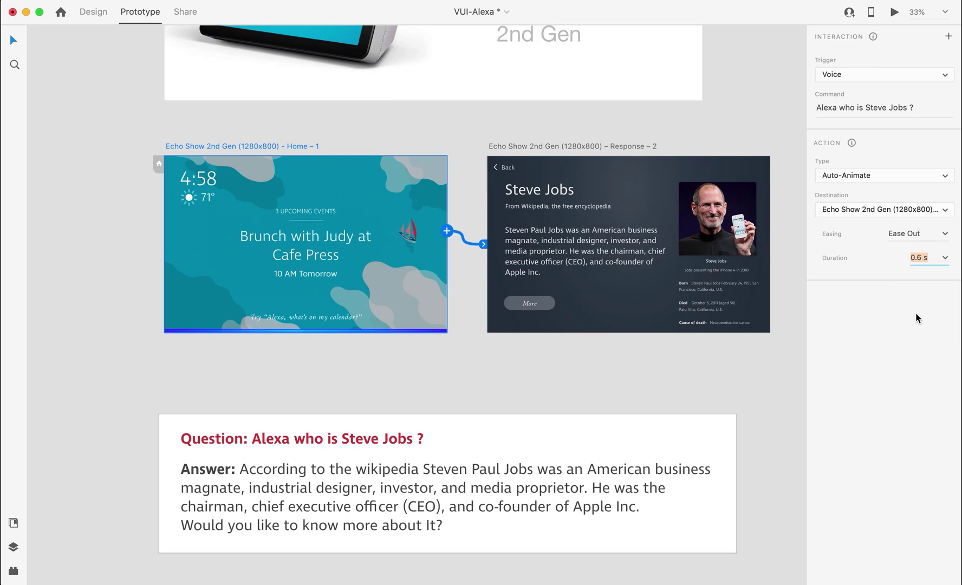
Step: Add a new interaction from the Response artboard with a Time trigger
click(736, 396)
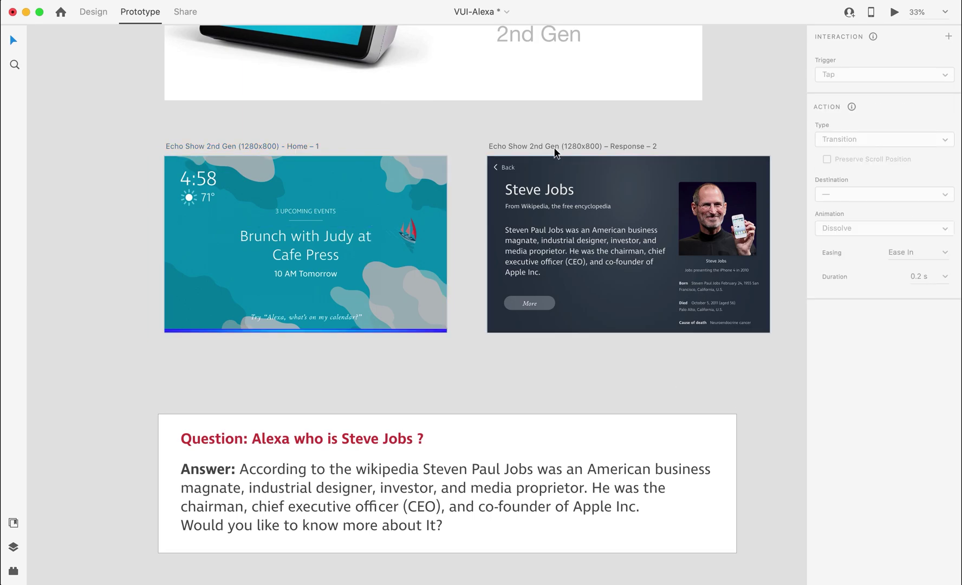
click(554, 152)
scroll(555, 152, right, 2)
scroll(555, 153, down, 1)
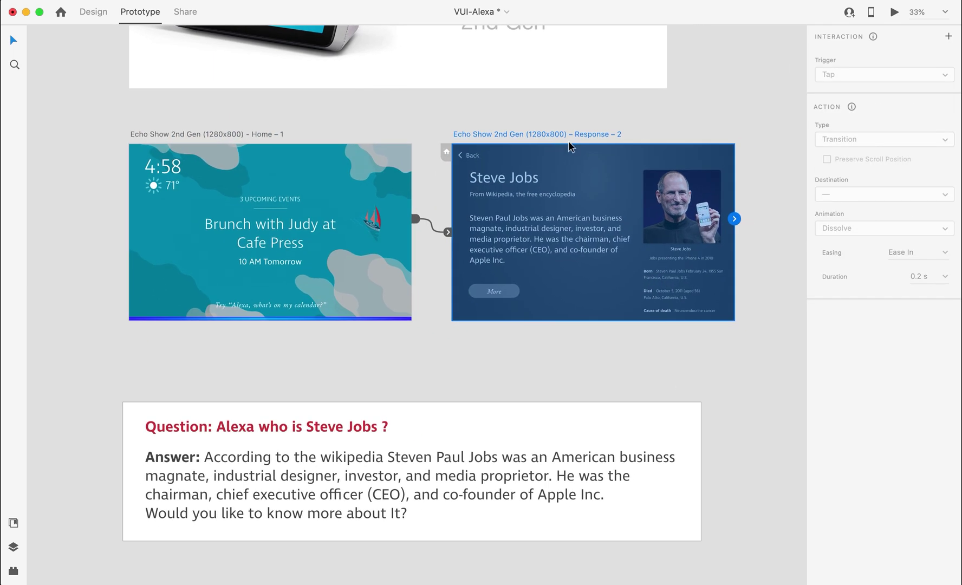
click(735, 218)
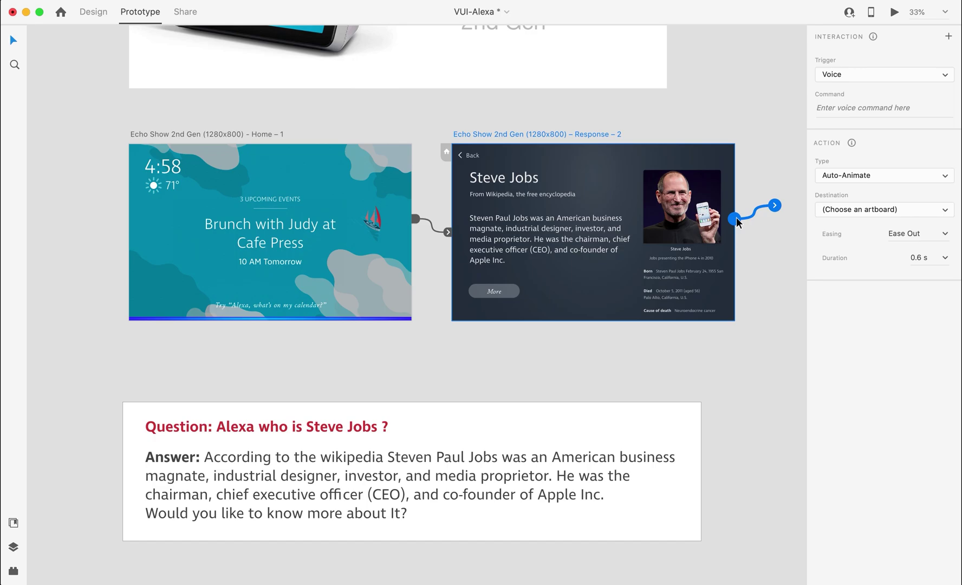
click(839, 76)
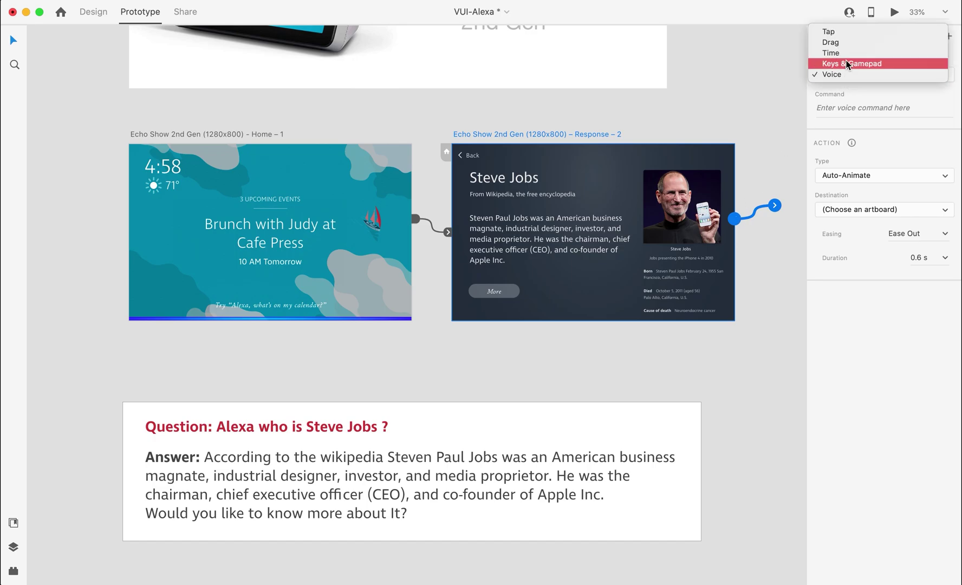
click(844, 53)
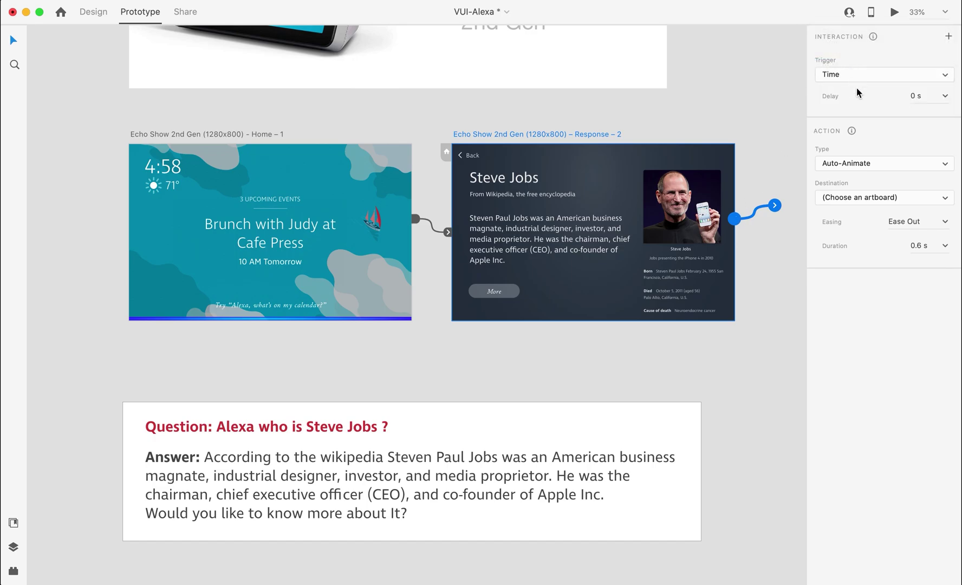
Step: Set the timed action to Speech Playback with the Aditi voice
click(861, 162)
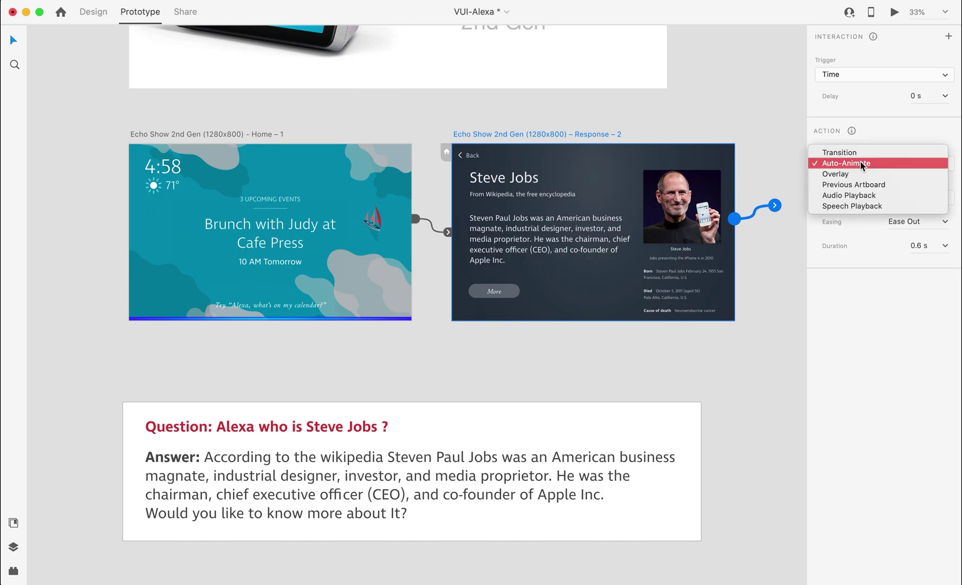
click(854, 205)
click(857, 196)
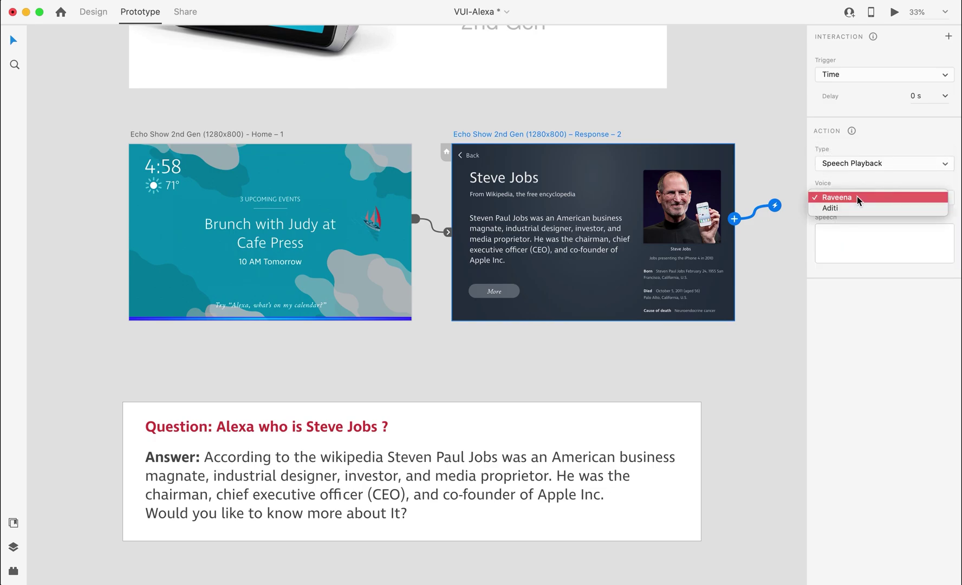
click(851, 210)
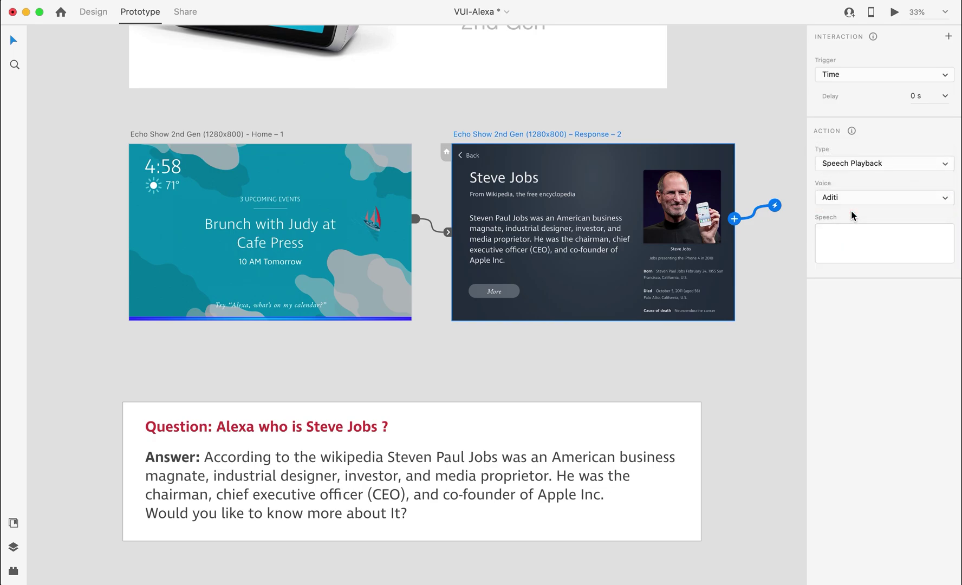
Step: Copy the Answer paragraph from the card and paste it into the Speech field
click(442, 468)
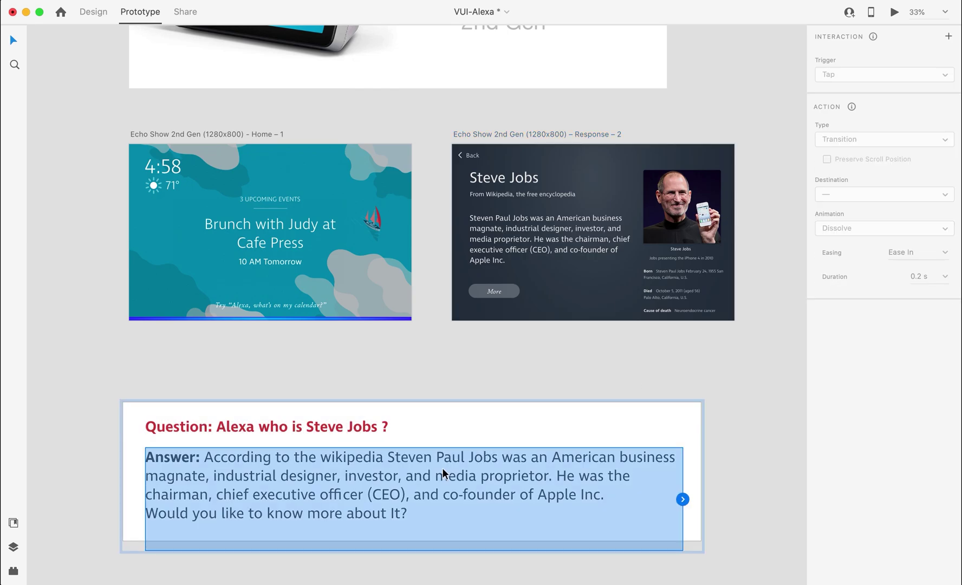
double_click(235, 475)
drag(204, 457, 423, 525)
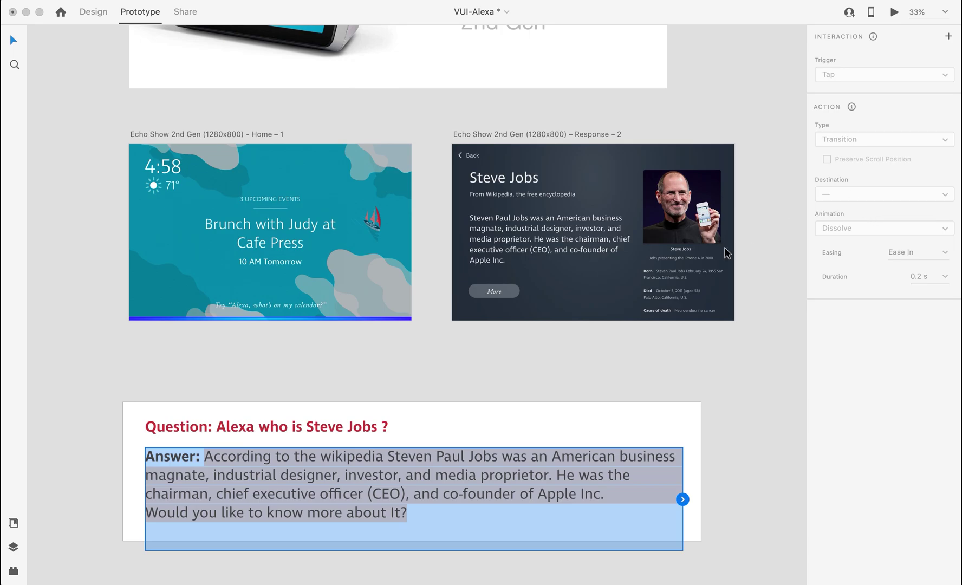
click(677, 291)
click(574, 171)
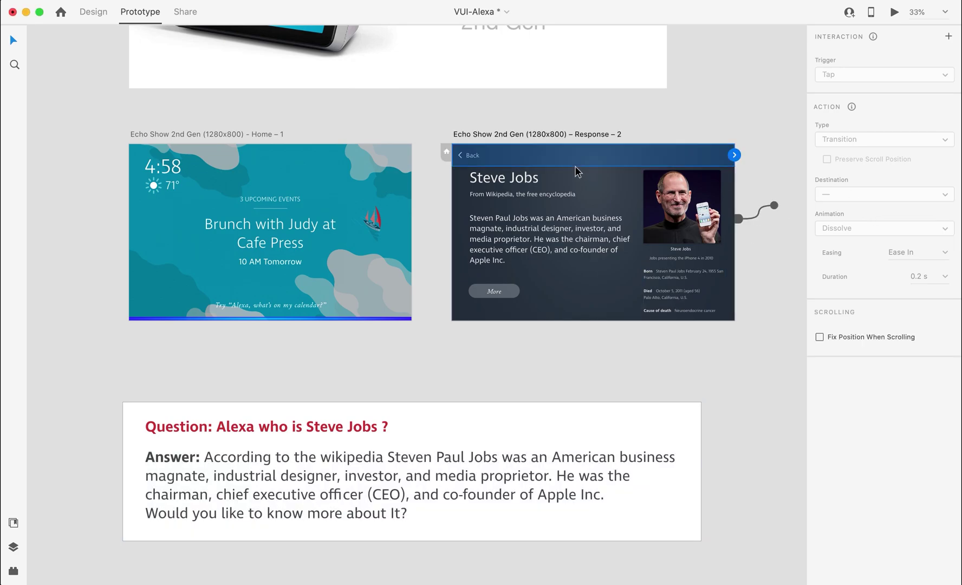
click(569, 139)
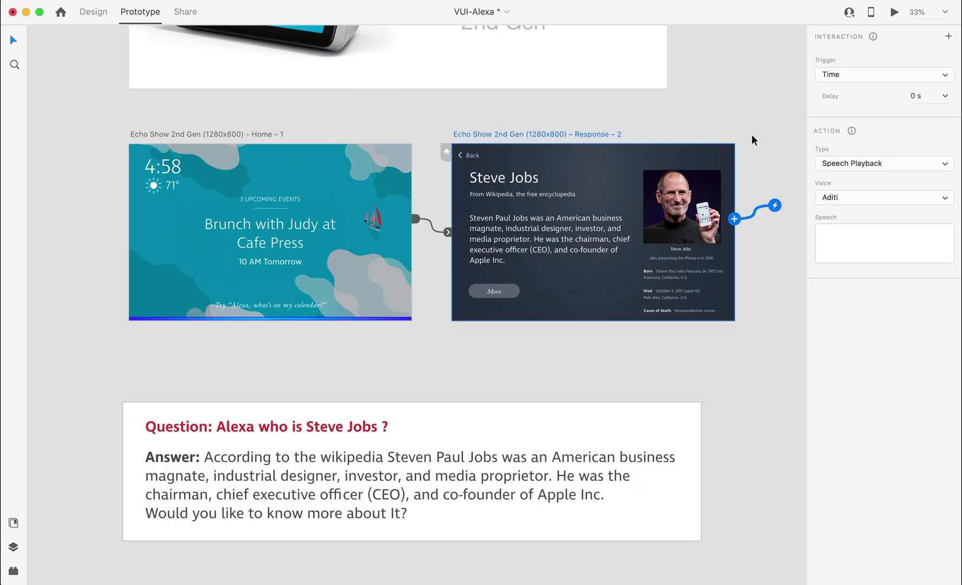
click(852, 249)
key(cmd+v)
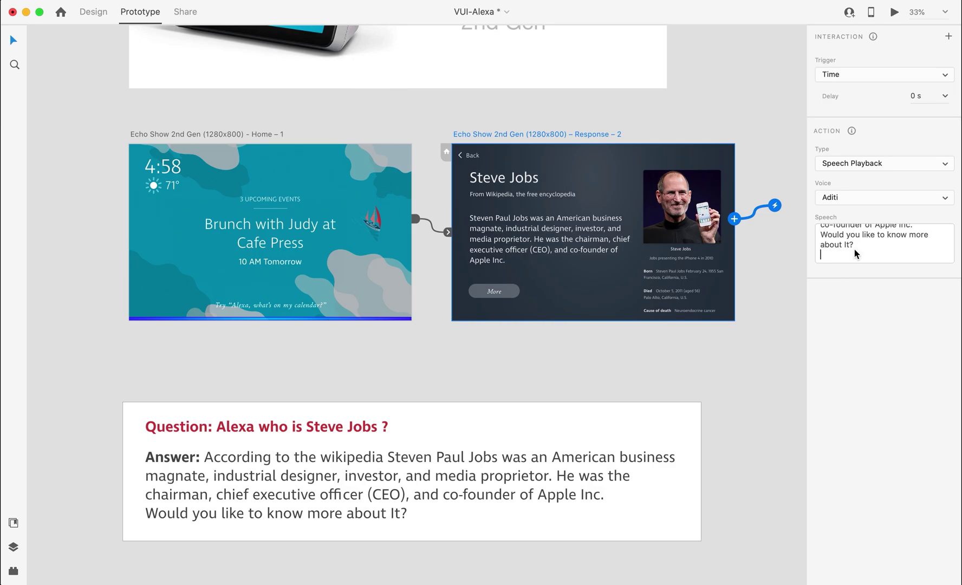
scroll(860, 250, up, 5)
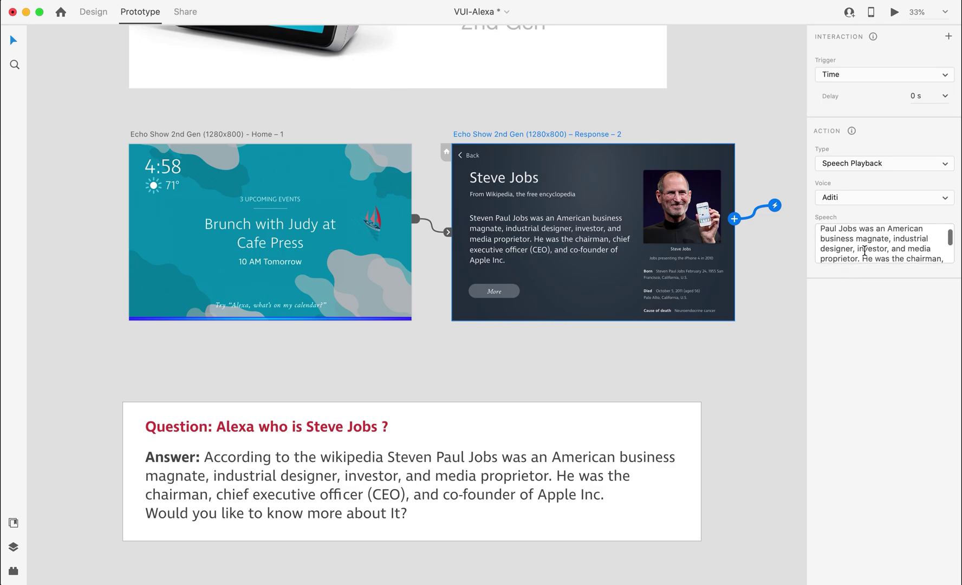
scroll(864, 251, down, 5)
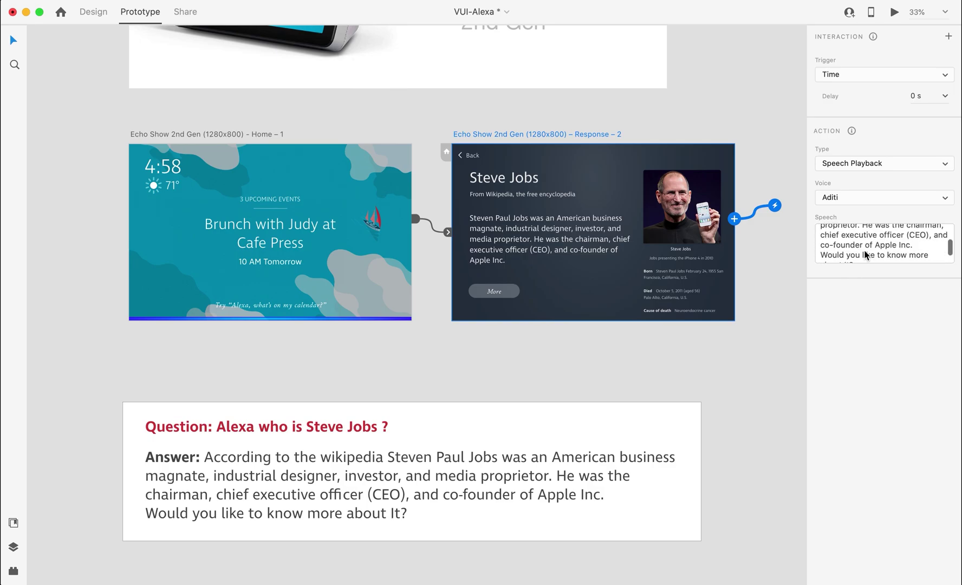
click(785, 292)
scroll(535, 379, up, 5)
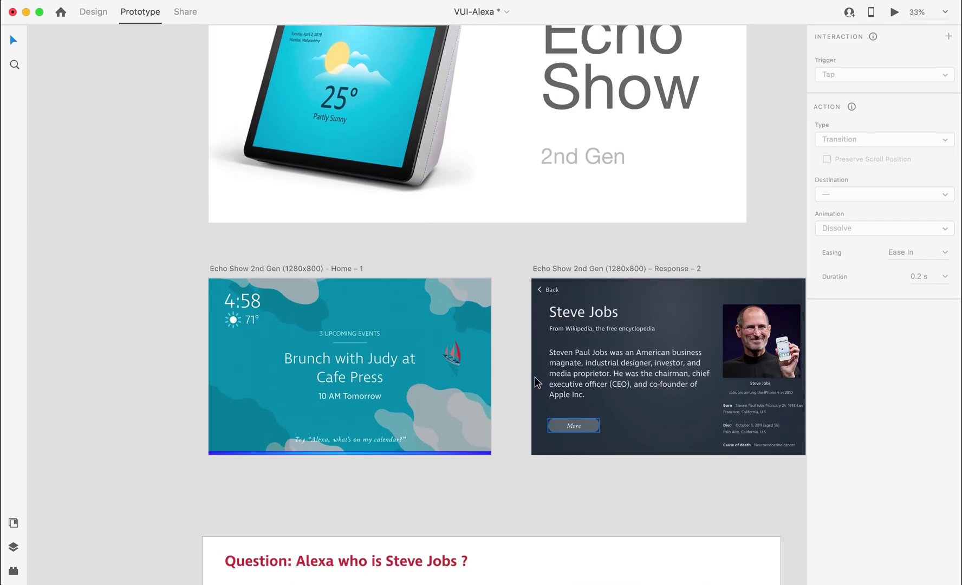
click(419, 305)
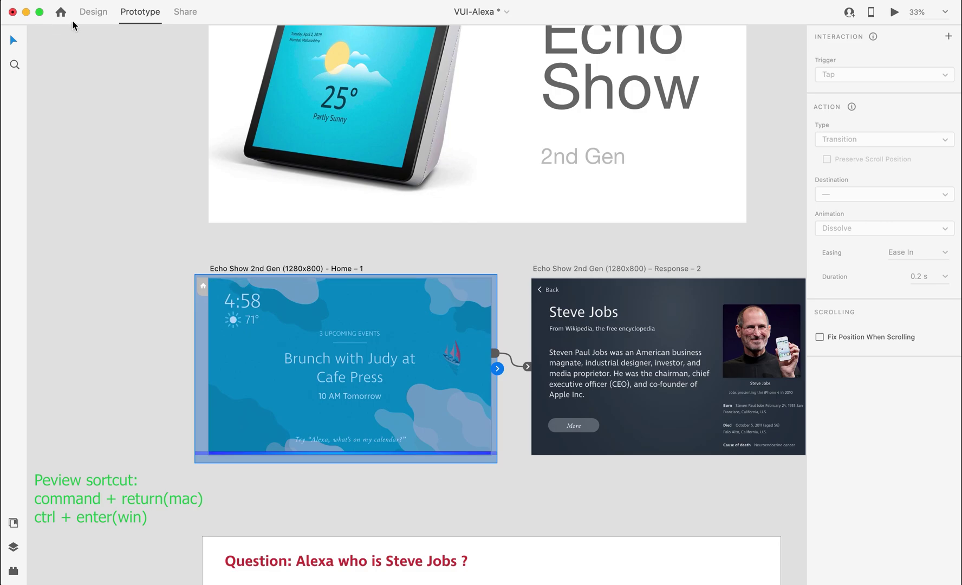
click(373, 247)
click(359, 334)
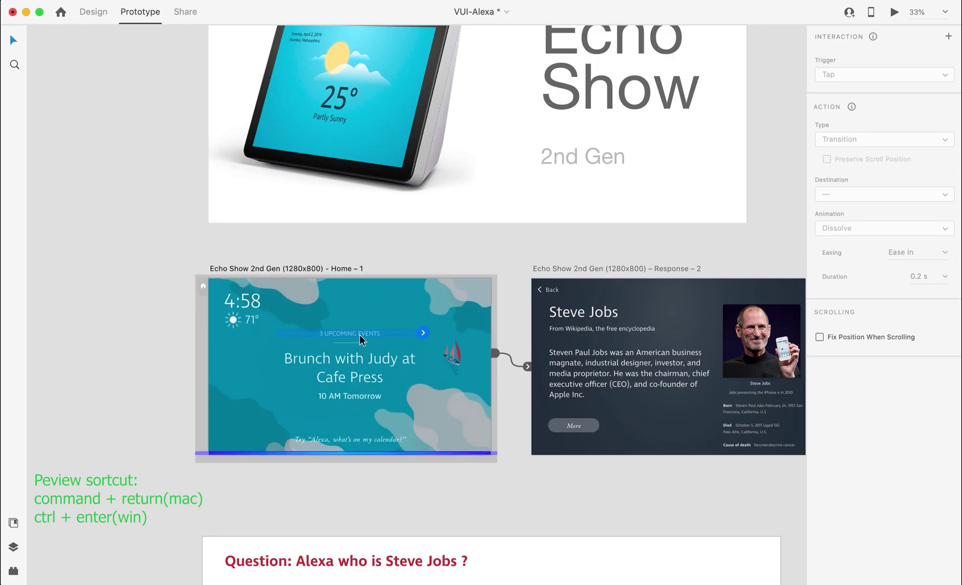
key(super+Return)
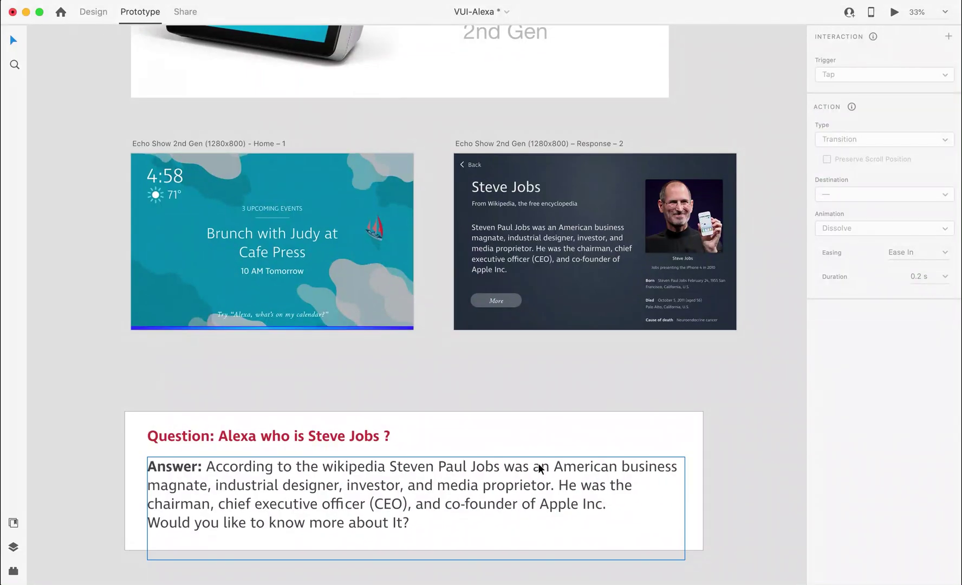
click(382, 178)
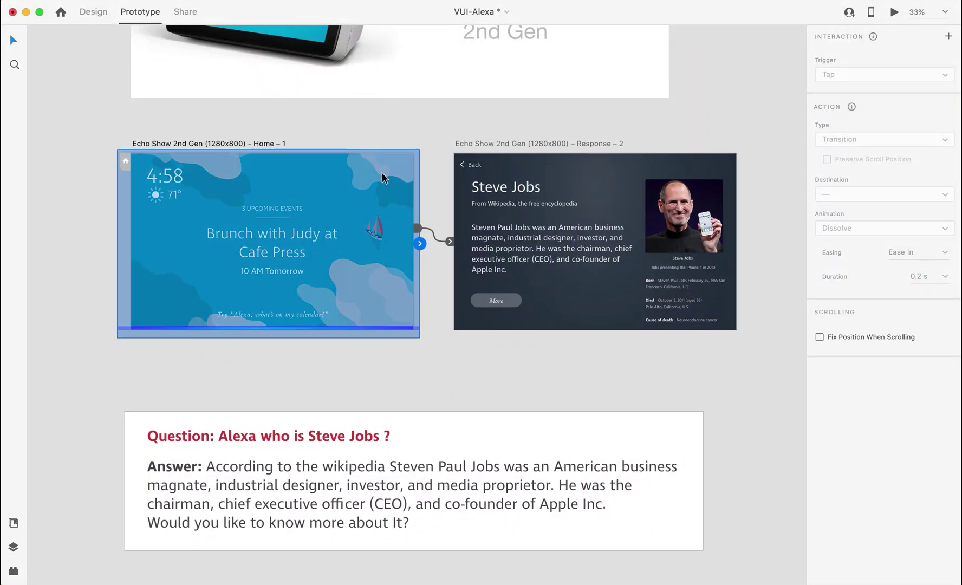
click(476, 359)
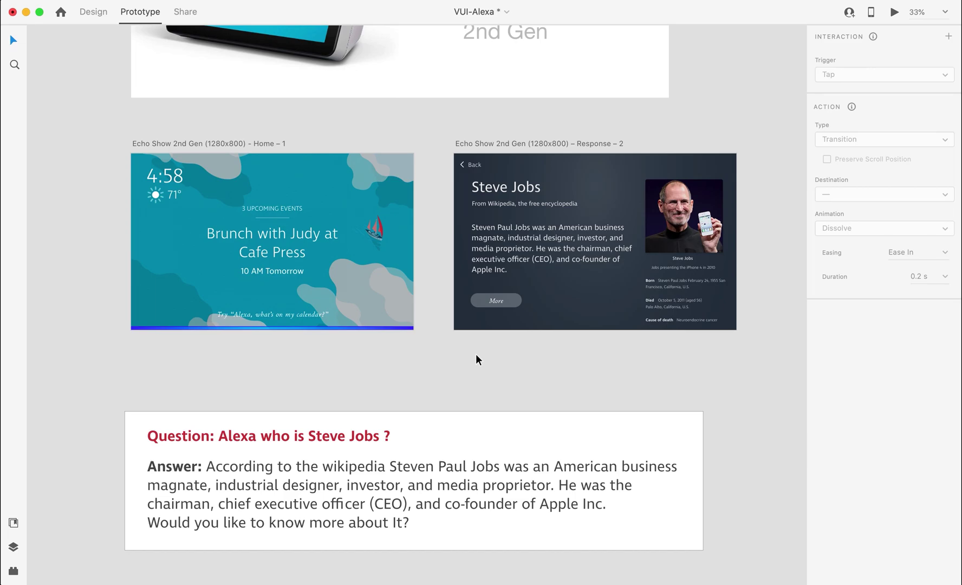
scroll(476, 359, up, 5)
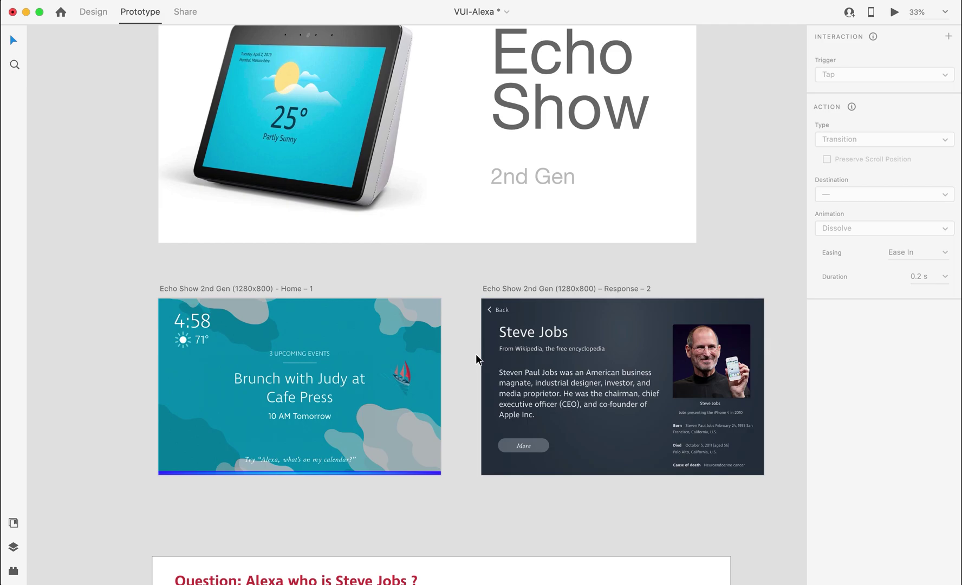
scroll(476, 355, up, 2)
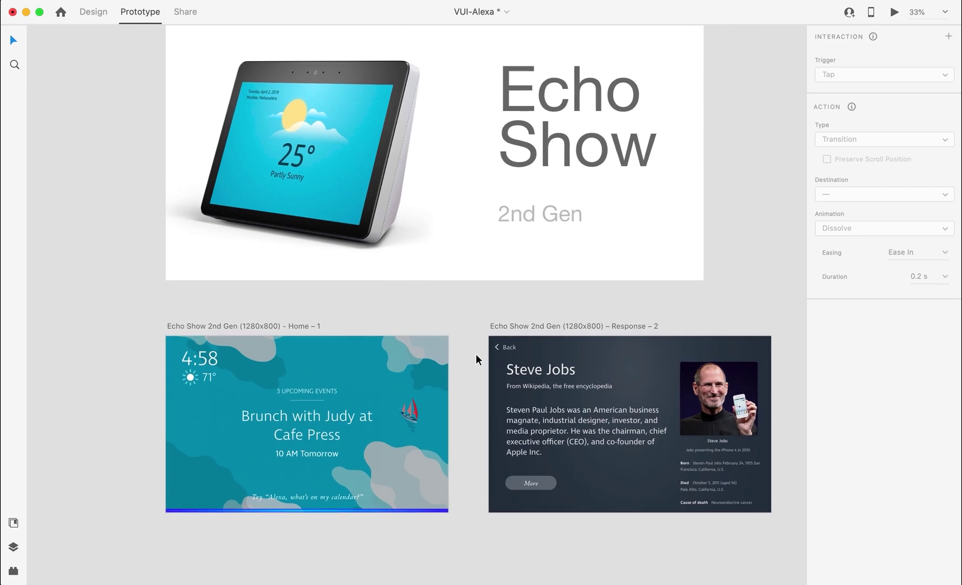
click(554, 98)
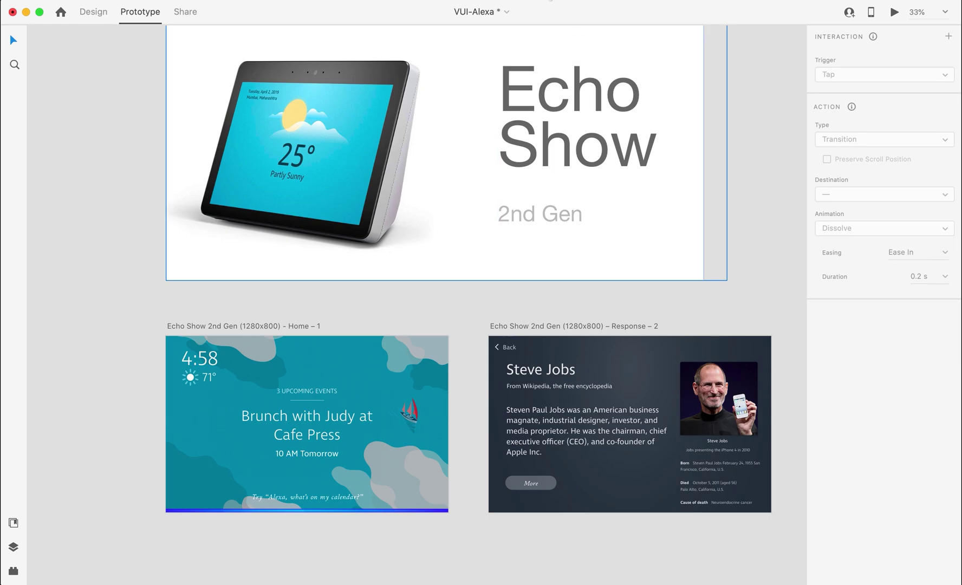
scroll(477, 359, down, 2)
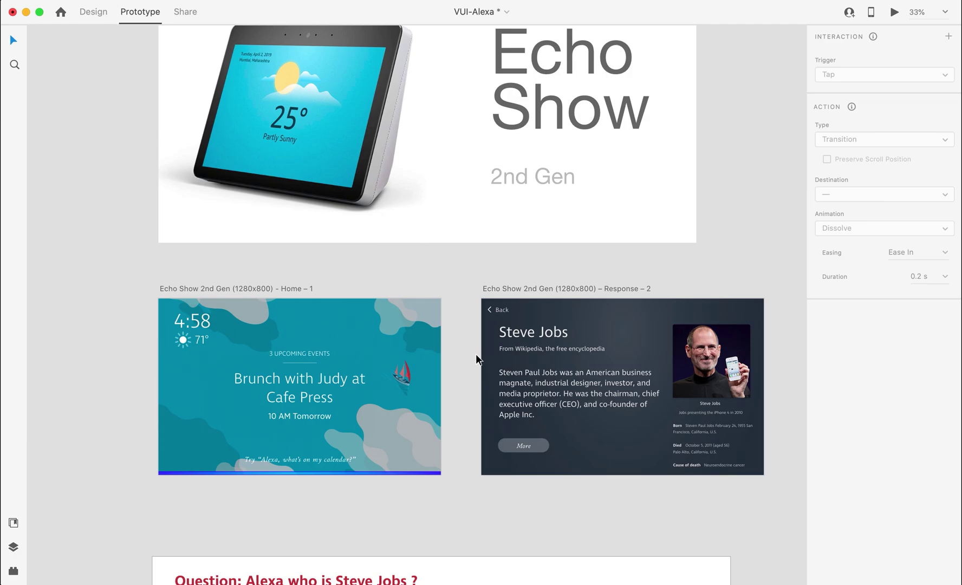
scroll(477, 360, up, 2)
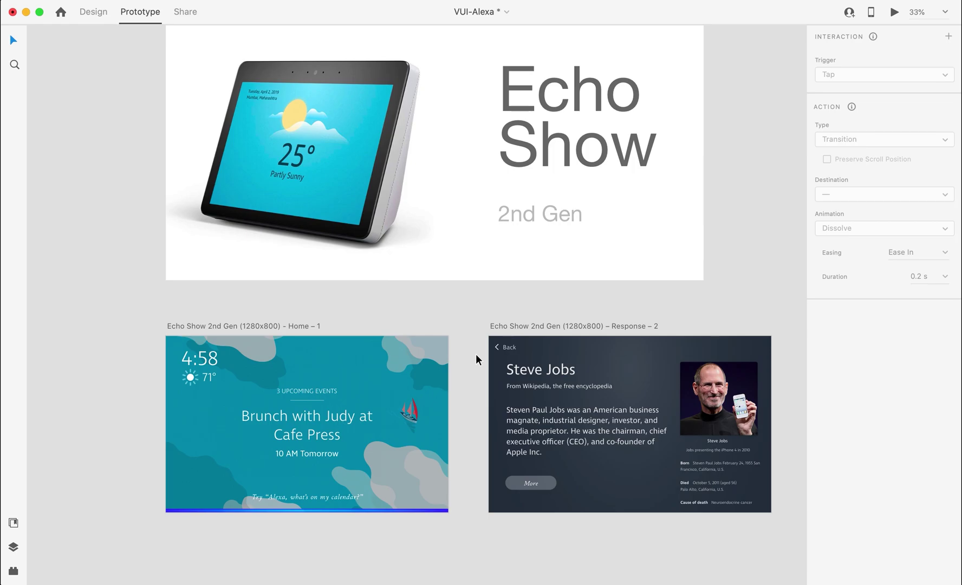